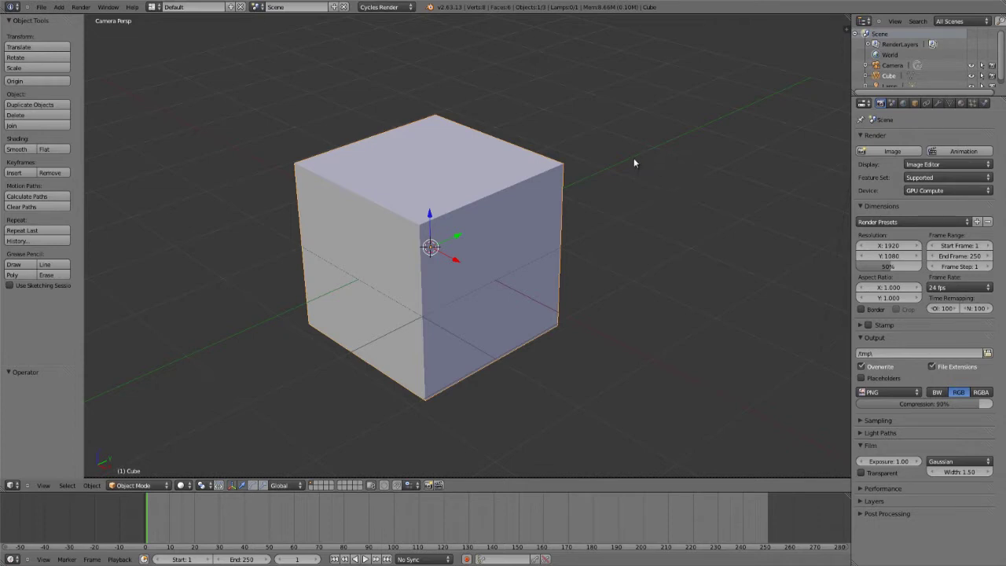
Switch to the front orthographic view and add an Array modifier to the default cube.
{"action": "left_click", "coordinate": [620, 6]}
{"action": "scroll", "coordinate": [523, 228], "scroll_direction": "down", "scroll_amount": 4}
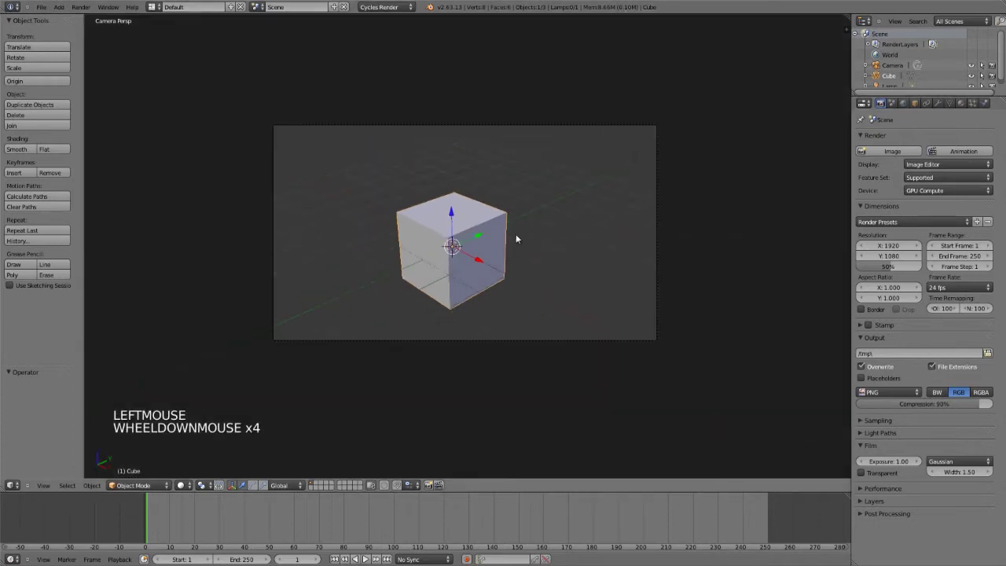
{"action": "key", "text": "KP_1"}
{"action": "scroll", "coordinate": [515, 233], "scroll_direction": "up", "scroll_amount": 1}
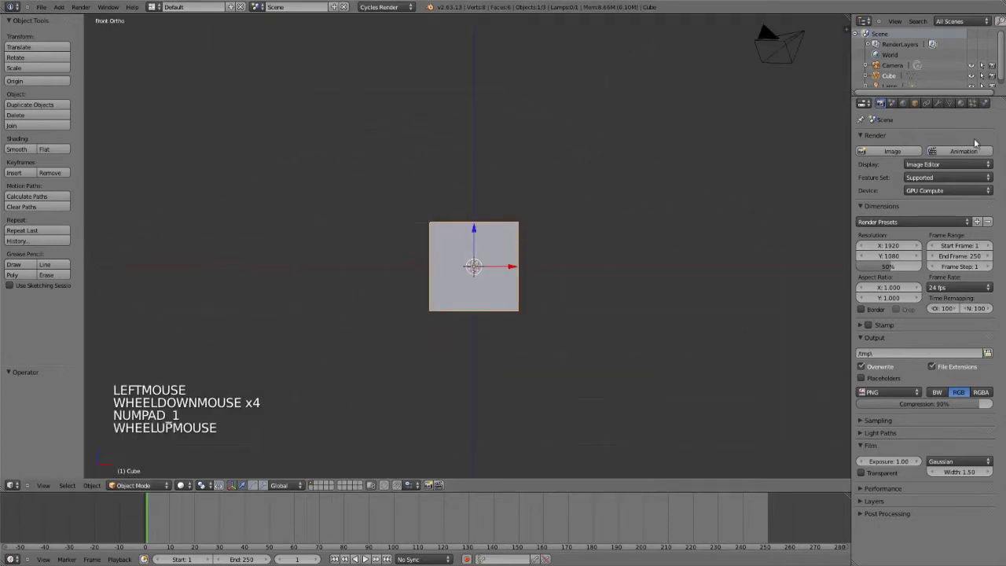
{"action": "left_click", "coordinate": [937, 103]}
{"action": "left_click", "coordinate": [901, 144]}
{"action": "left_click", "coordinate": [903, 139]}
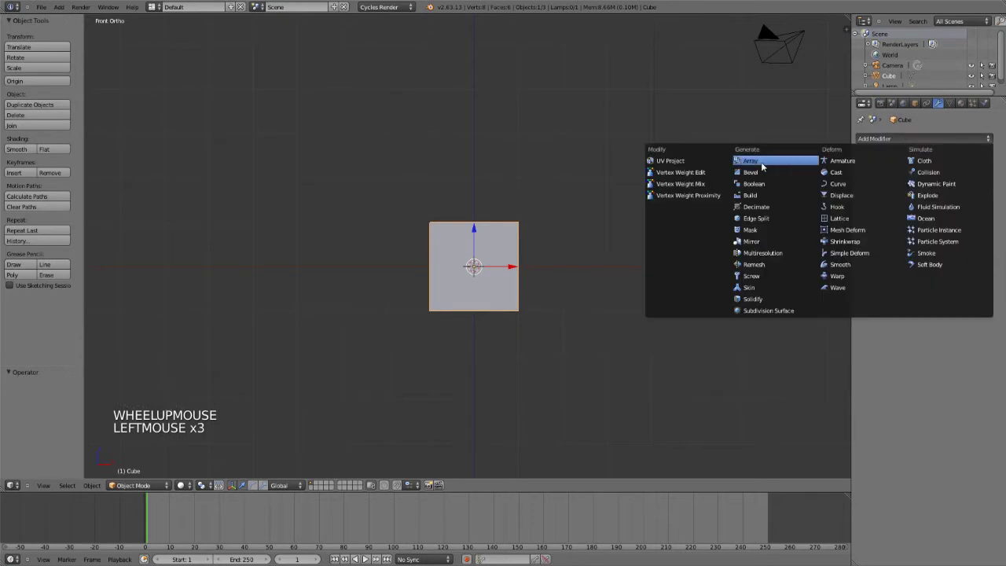
{"action": "left_click", "coordinate": [750, 160]}
{"action": "middle_click_drag", "start_coordinate": [568, 251], "coordinate": [530, 267], "text": "shift"}
Set the cube's Array modifier to a count of 5 and a relative X offset of 1.240.
{"action": "left_click", "coordinate": [979, 198]}
{"action": "left_click", "coordinate": [979, 198]}
{"action": "left_click", "coordinate": [979, 199]}
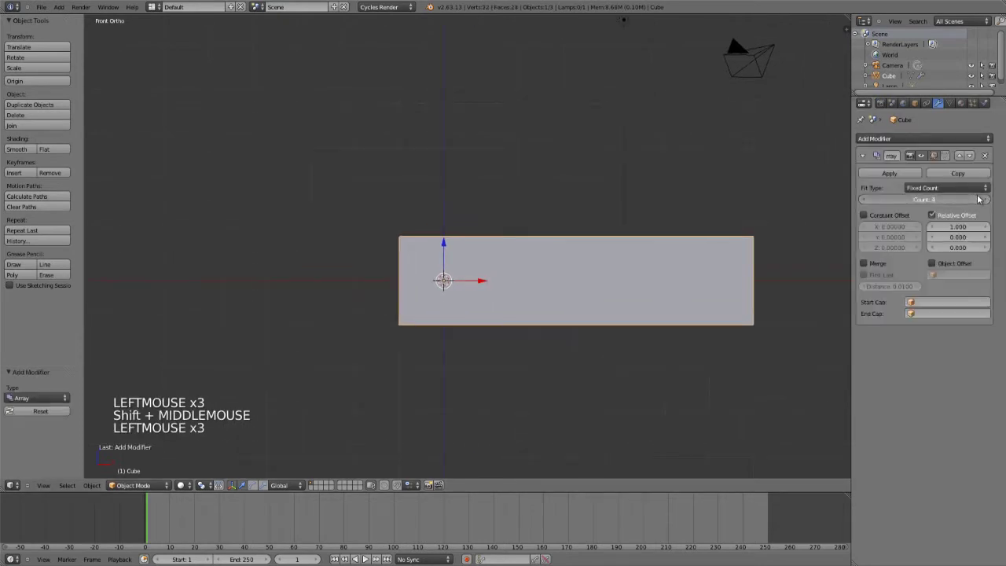
{"action": "left_click_drag", "start_coordinate": [958, 226], "coordinate": [974, 226], "text": "shift"}
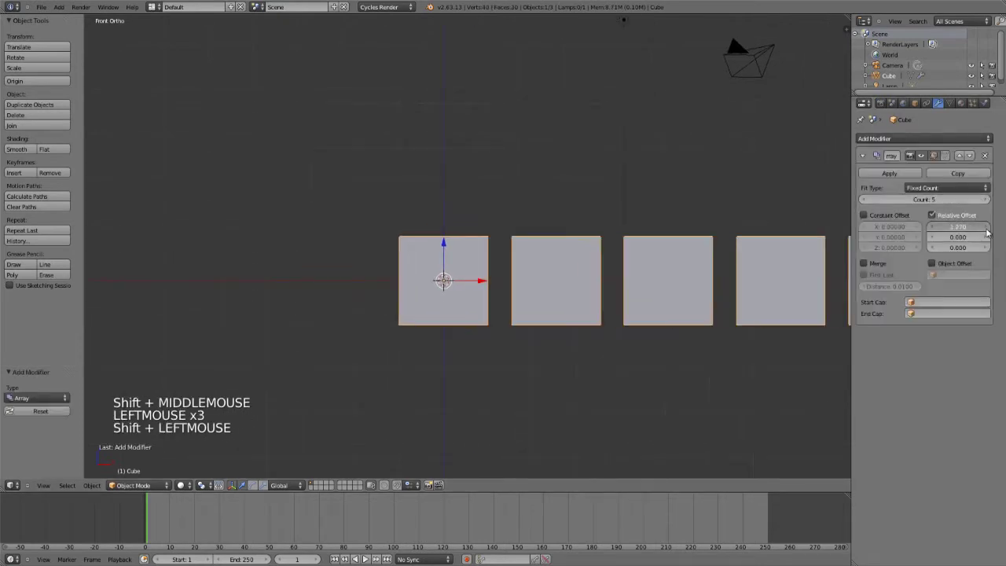
{"action": "left_click", "coordinate": [921, 190]}
Add a Mirror modifier on the X axis so the row of cubes extends to both sides of the origin.
{"action": "left_click", "coordinate": [879, 140]}
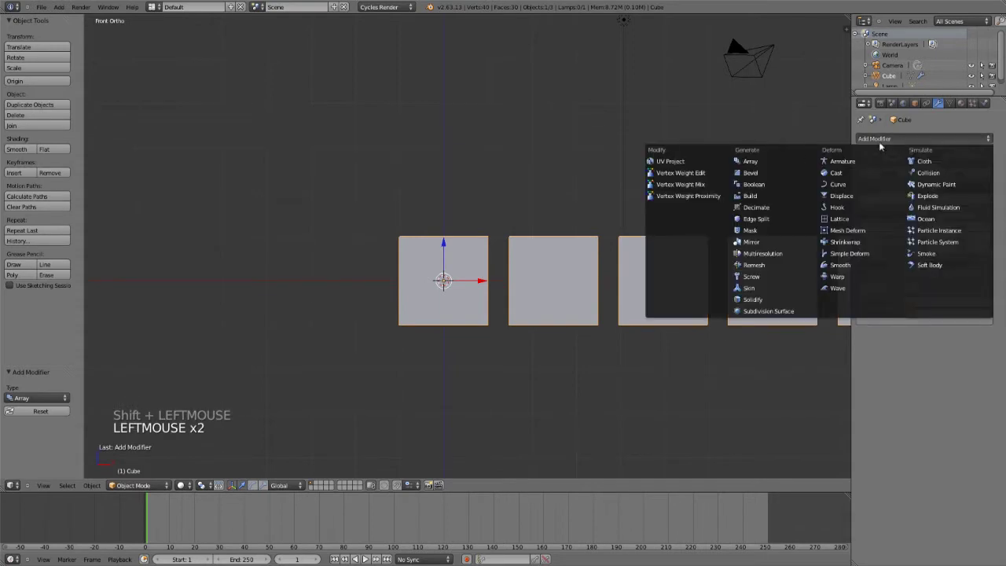
{"action": "left_click", "coordinate": [751, 241]}
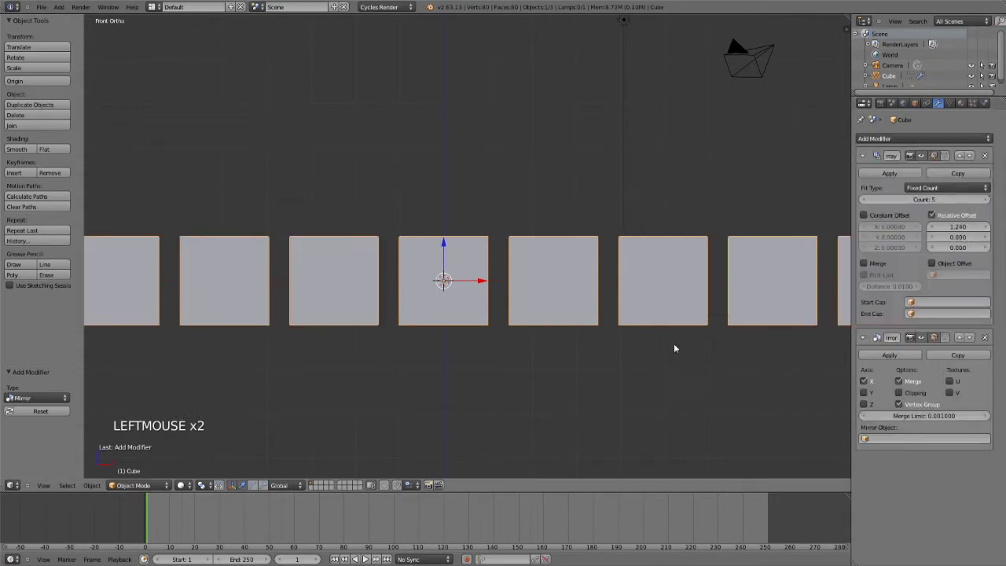
{"action": "scroll", "coordinate": [660, 314], "scroll_direction": "down", "scroll_amount": 4}
{"action": "scroll", "coordinate": [620, 314], "scroll_direction": "up", "scroll_amount": 4}
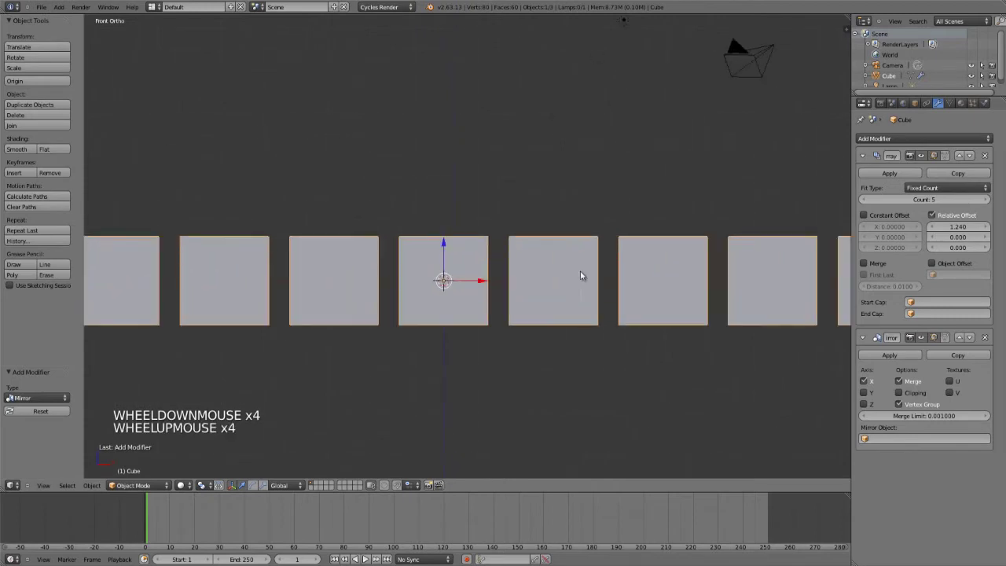
Change the diffuse colour of the cube row's material to blue.
{"action": "left_click", "coordinate": [961, 103]}
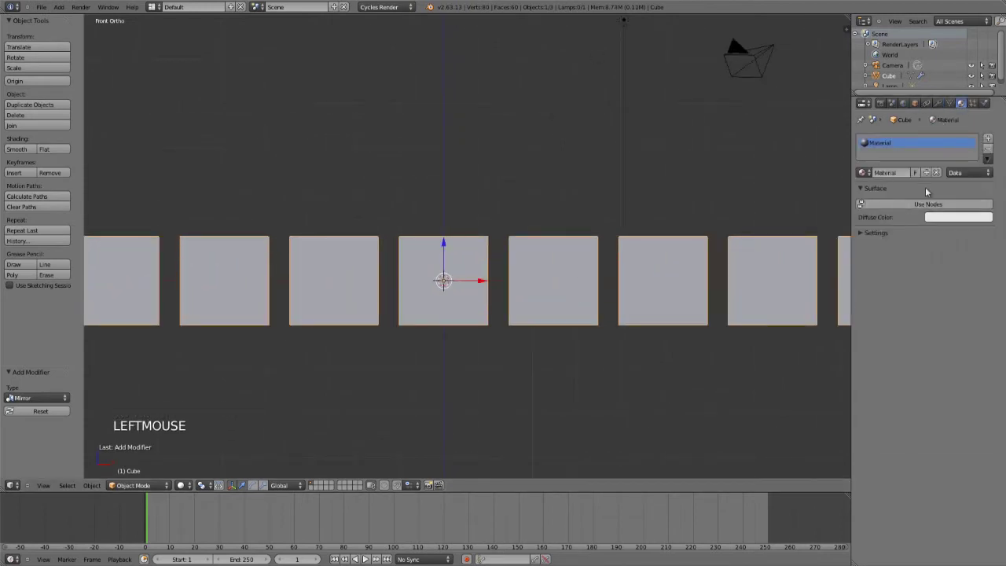
{"action": "left_click", "coordinate": [957, 217]}
{"action": "left_click", "coordinate": [962, 88]}
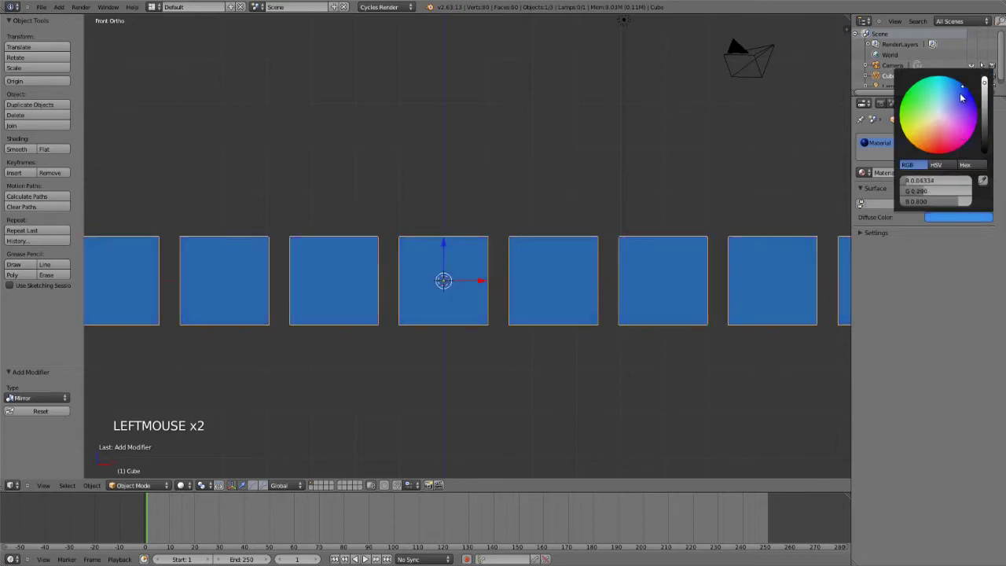
{"action": "scroll", "coordinate": [674, 298], "scroll_direction": "down", "scroll_amount": 6}
{"action": "scroll", "coordinate": [576, 281], "scroll_direction": "up", "scroll_amount": 3}
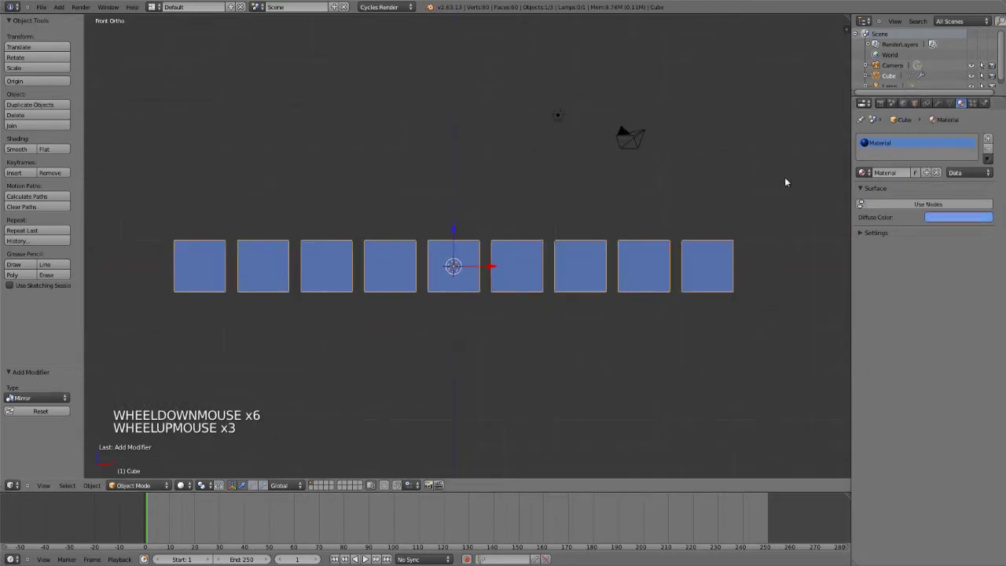
Add a new cube mesh and move it up about 2.8 units along Z, above the blue row.
{"action": "key", "text": "shift+a"}
{"action": "mouse_move", "coordinate": [516, 274]}
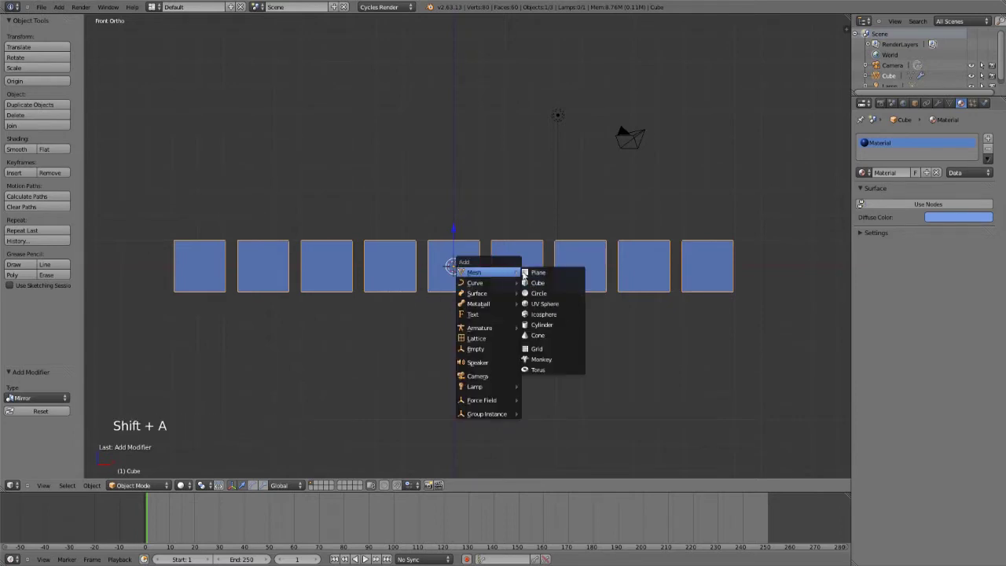
{"action": "left_click", "coordinate": [545, 280]}
{"action": "key", "text": "g"}
{"action": "left_click", "coordinate": [545, 218]}
{"action": "scroll", "coordinate": [418, 261], "scroll_direction": "down", "scroll_amount": 1}
{"action": "scroll", "coordinate": [418, 261], "scroll_direction": "down", "scroll_amount": 2}
{"action": "middle_click_drag", "start_coordinate": [418, 261], "coordinate": [556, 284]}
{"action": "scroll", "coordinate": [453, 298], "scroll_direction": "up", "scroll_amount": 3}
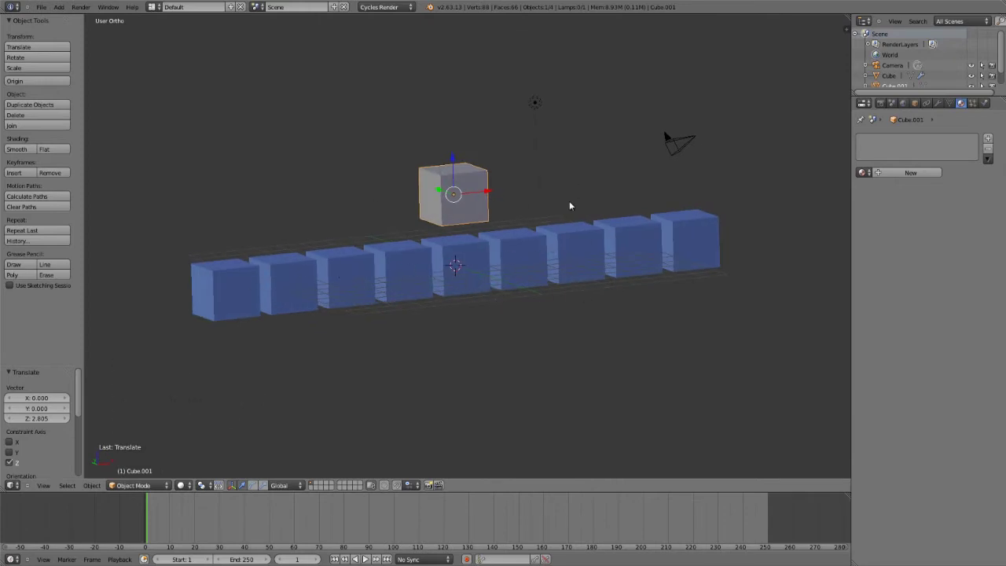
{"action": "scroll", "coordinate": [558, 218], "scroll_direction": "up", "scroll_amount": 3}
{"action": "middle_click_drag", "start_coordinate": [525, 240], "coordinate": [533, 271], "text": "shift"}
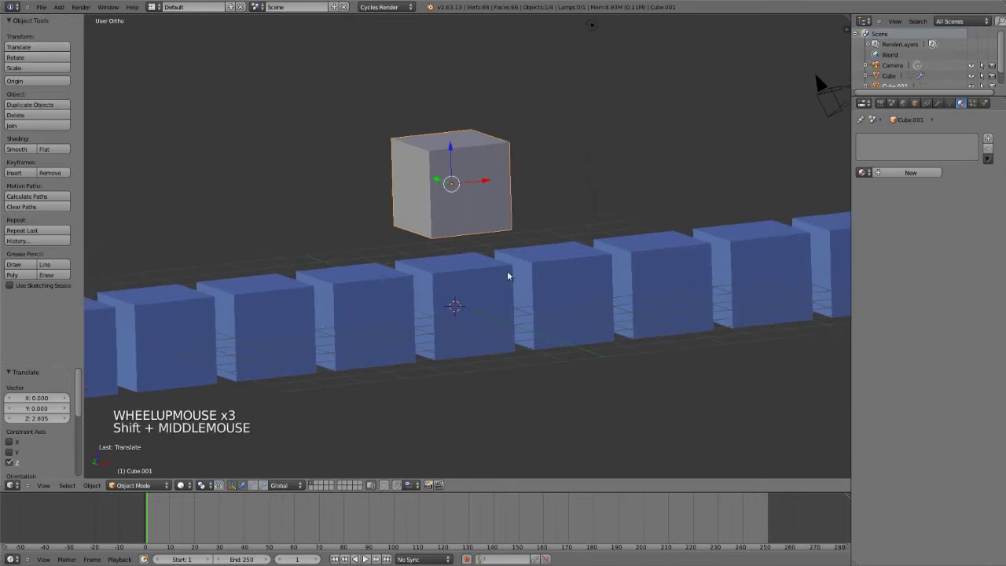
Find the 3D View: Copy Attributes Menu add-on by searching for "copy", enable it, show its details and close the preferences.
{"action": "key", "text": "ctrl+alt+u"}
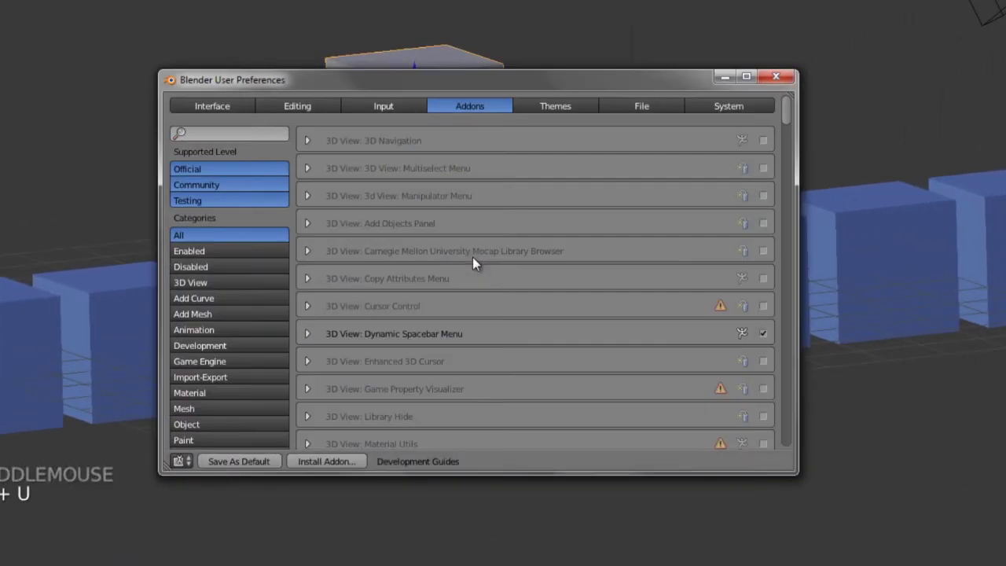
{"action": "left_click", "coordinate": [236, 132]}
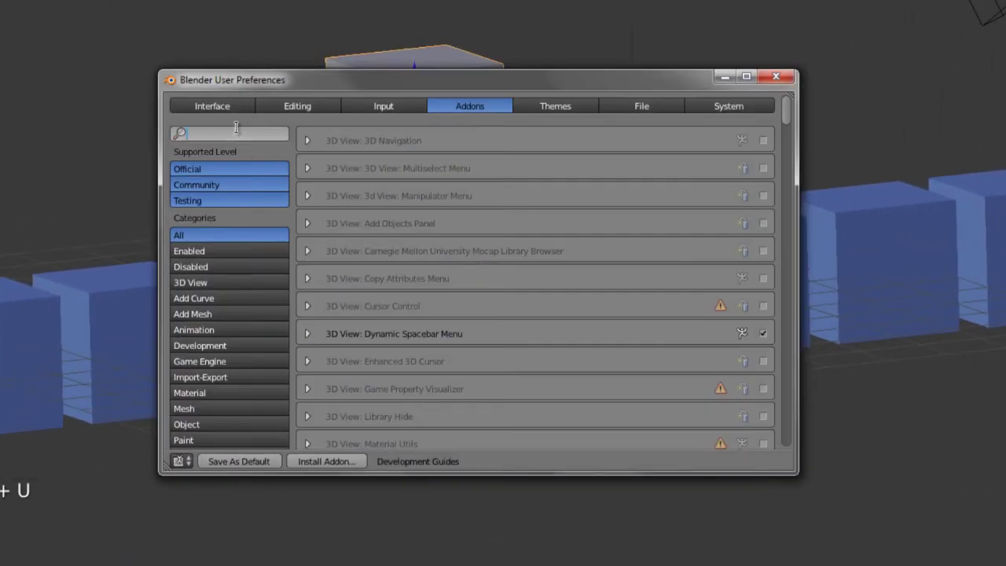
{"action": "type", "text": "copy"}
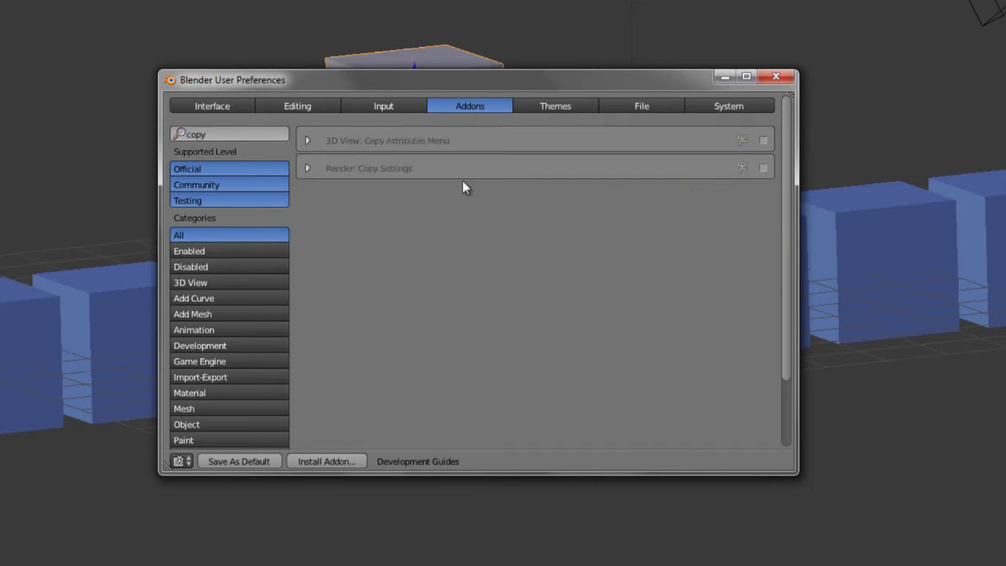
{"action": "left_click", "coordinate": [763, 141]}
{"action": "left_click", "coordinate": [305, 140]}
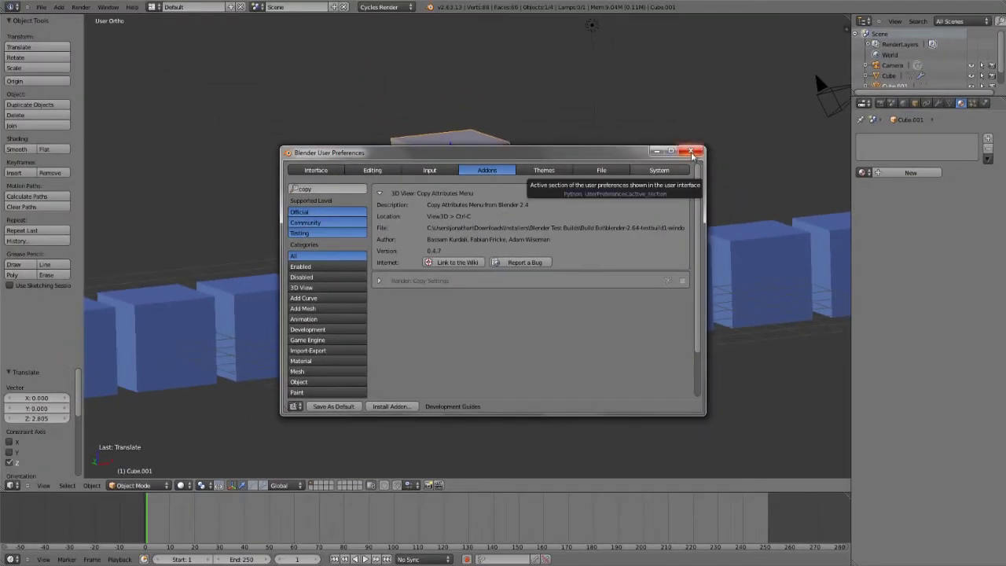
{"action": "left_click", "coordinate": [691, 151]}
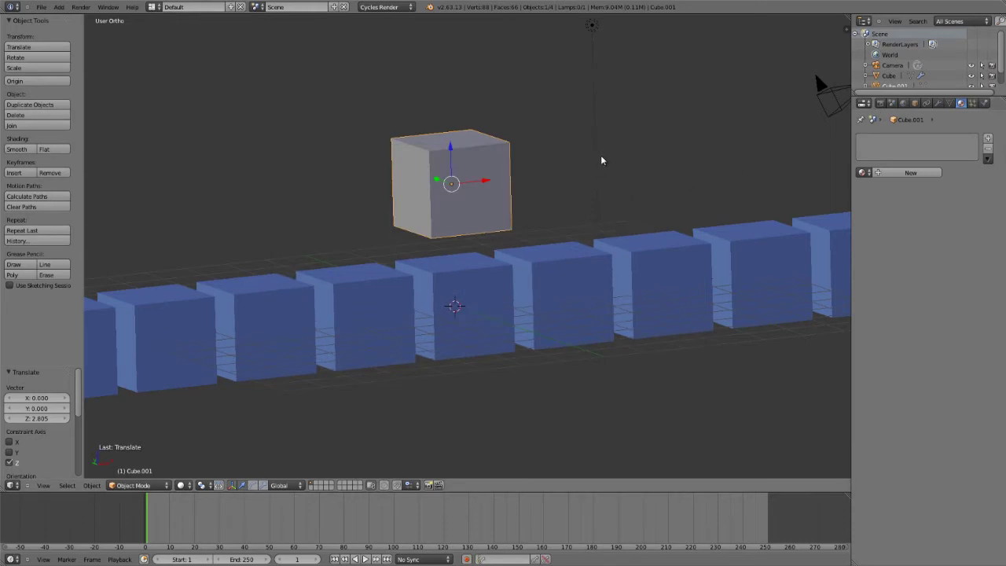
Try Copy Modifiers with the blue row selected first and the plain cube as the active object, and undo it.
{"action": "key", "text": "ctrl+c"}
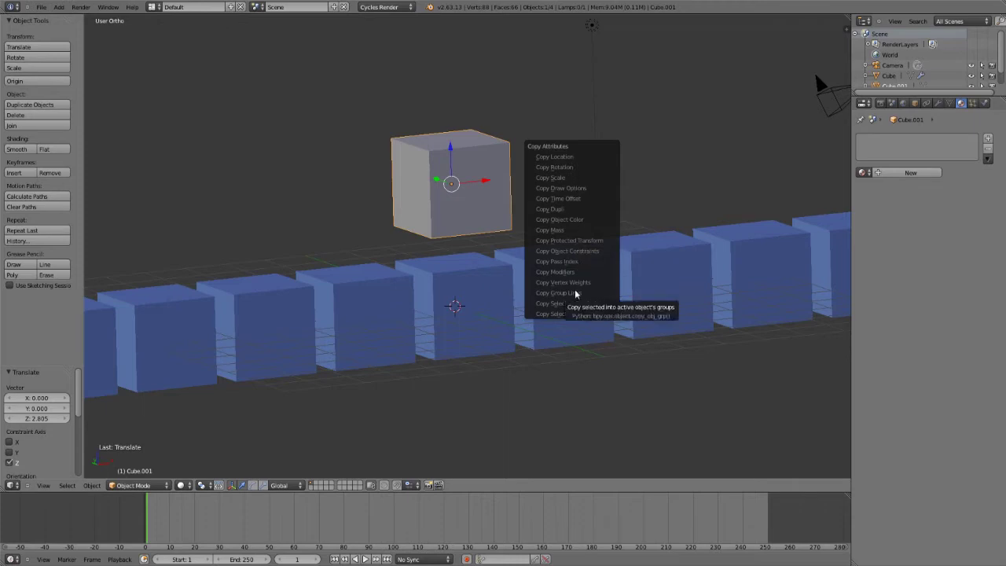
{"action": "right_click", "coordinate": [667, 260]}
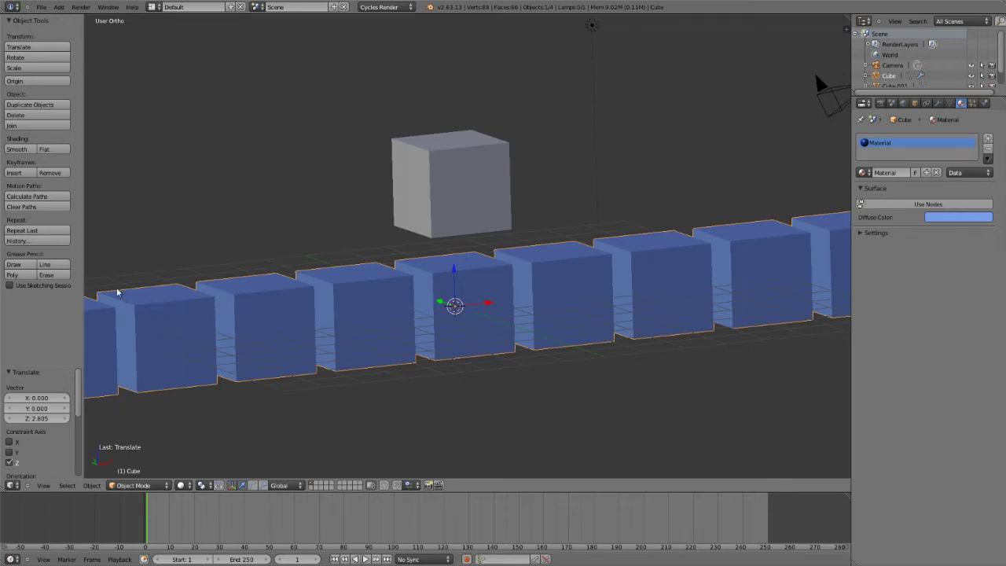
{"action": "right_click", "coordinate": [481, 199], "text": "shift"}
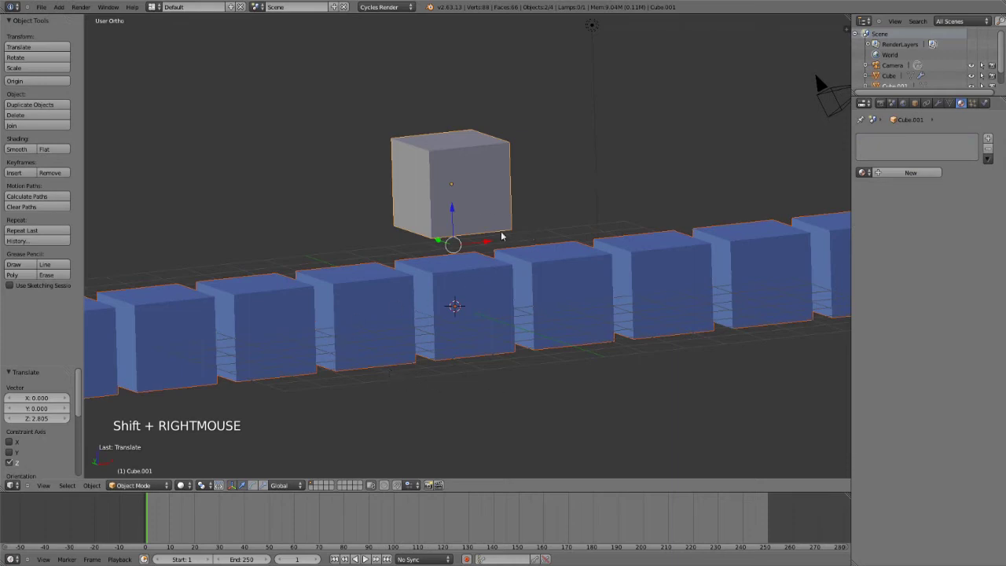
{"action": "scroll", "coordinate": [521, 297], "scroll_direction": "down", "scroll_amount": 2}
{"action": "scroll", "coordinate": [566, 287], "scroll_direction": "down", "scroll_amount": 1}
{"action": "scroll", "coordinate": [476, 147], "scroll_direction": "up", "scroll_amount": 2}
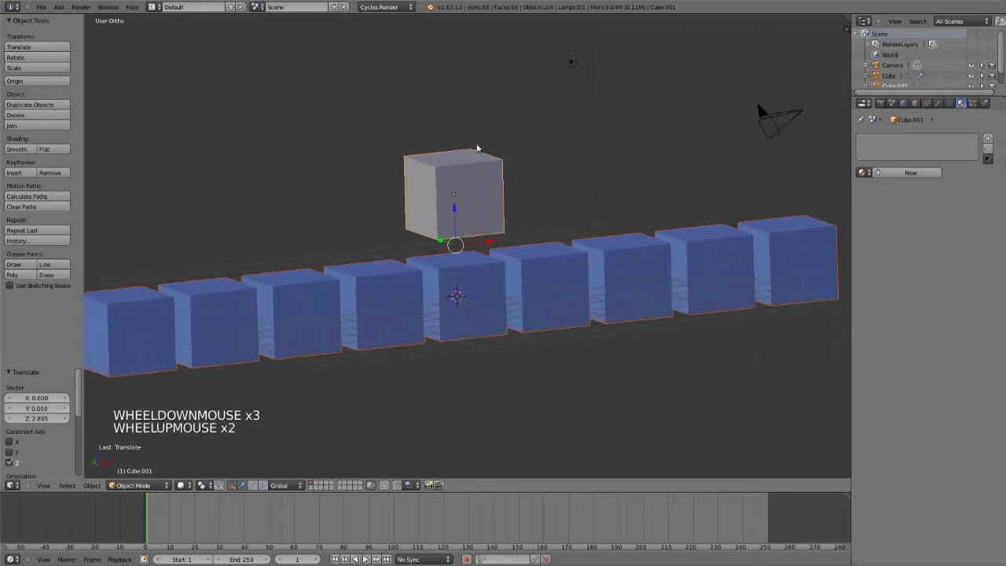
{"action": "key", "text": "ctrl+c"}
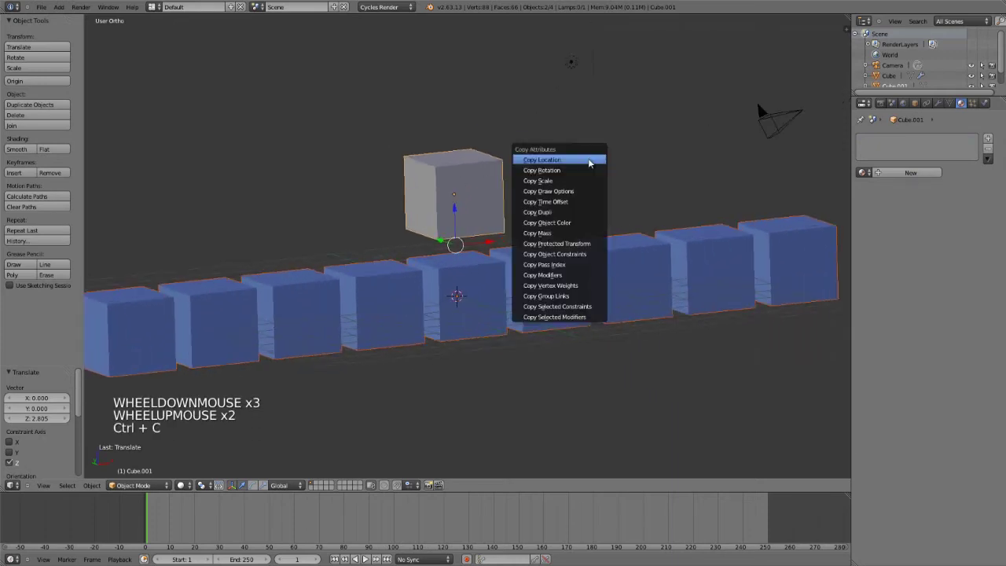
{"action": "left_click", "coordinate": [550, 275]}
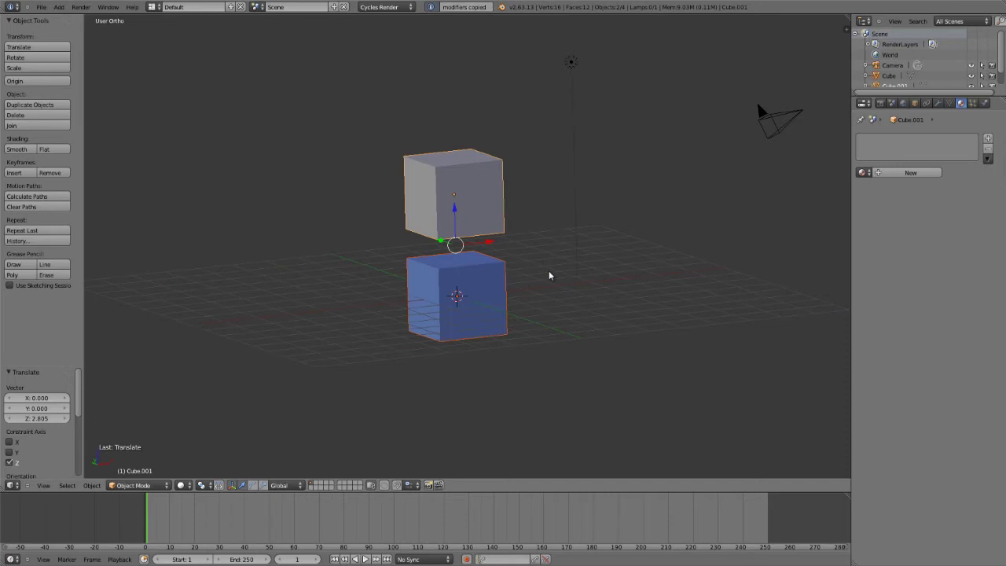
{"action": "key", "text": "ctrl+z"}
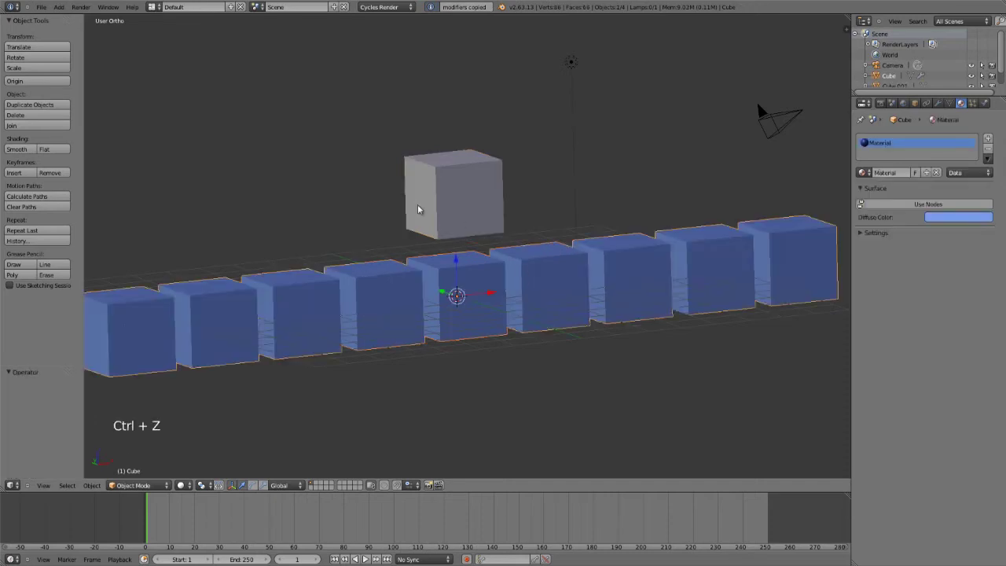
Copy the modifiers from the blue row to the plain cube, selecting the plain cube first and the blue row last as active.
{"action": "right_click", "coordinate": [543, 277]}
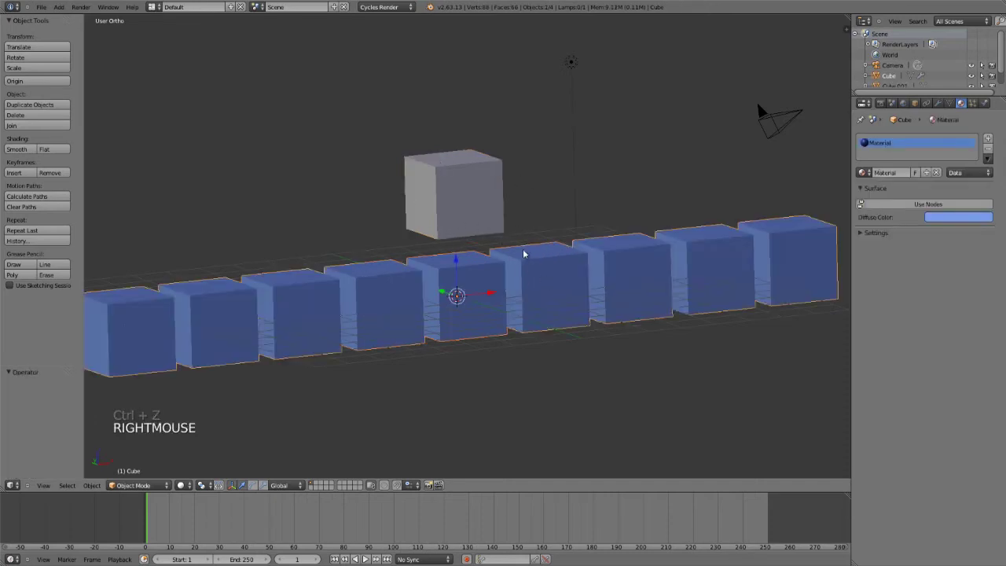
{"action": "right_click", "coordinate": [477, 209]}
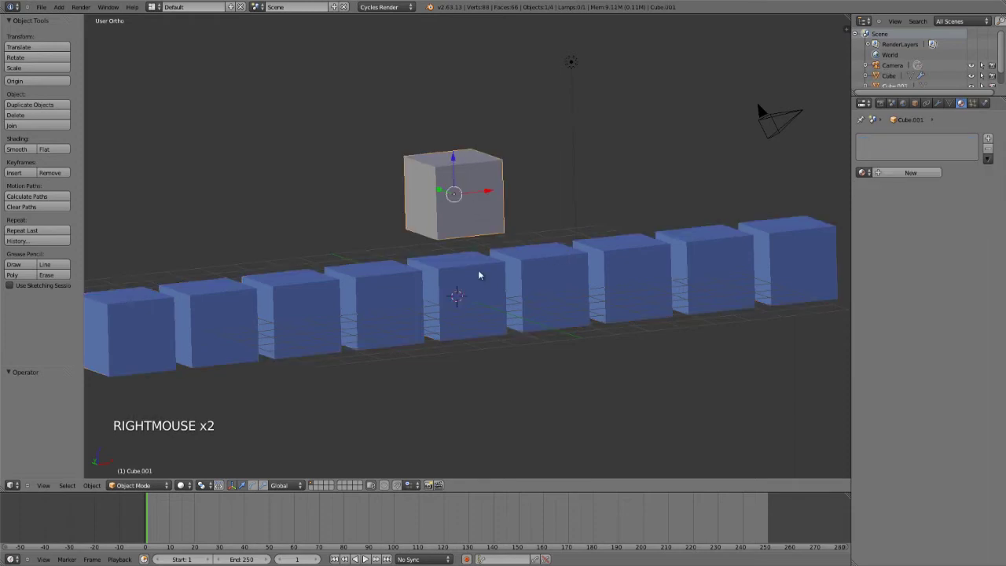
{"action": "right_click", "coordinate": [534, 255], "text": "shift"}
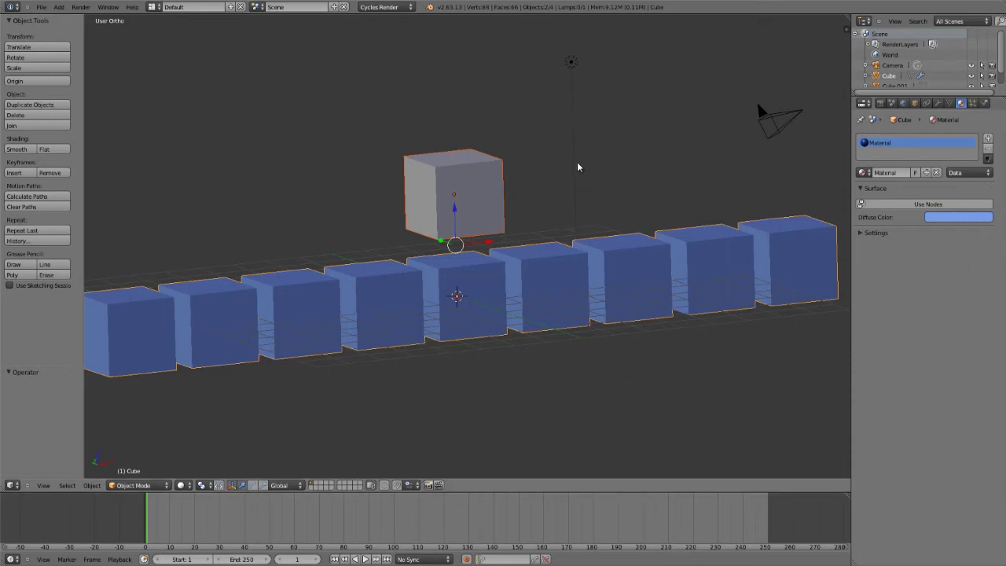
{"action": "key", "text": "ctrl+c"}
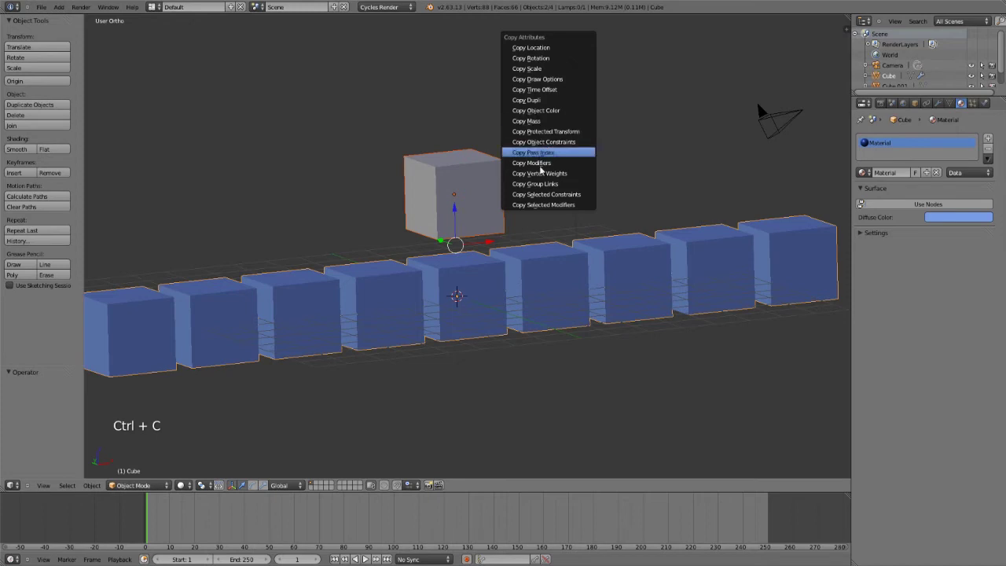
{"action": "left_click", "coordinate": [534, 163]}
{"action": "scroll", "coordinate": [525, 253], "scroll_direction": "down", "scroll_amount": 5}
{"action": "middle_click_drag", "start_coordinate": [524, 253], "coordinate": [507, 168]}
{"action": "scroll", "coordinate": [518, 157], "scroll_direction": "up", "scroll_amount": 6}
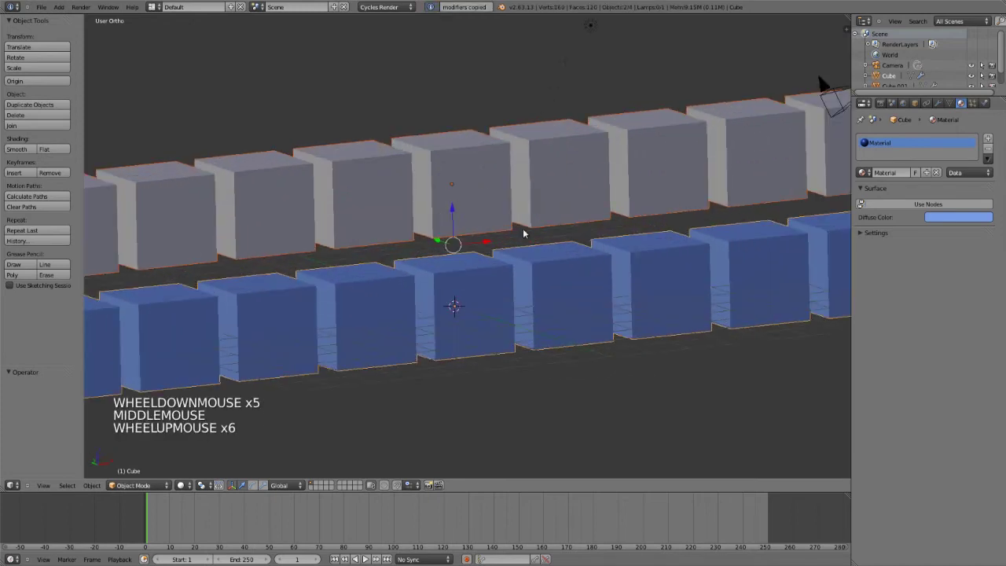
Make the blue row the only selection, show its object properties and collapse the Relations section.
{"action": "key", "text": "ctrl+c"}
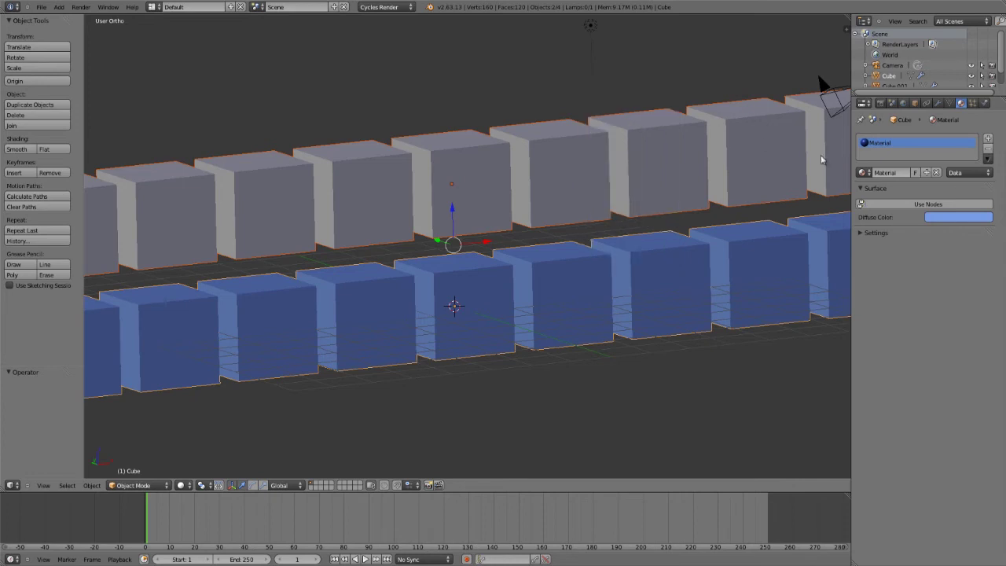
{"action": "left_click", "coordinate": [913, 103]}
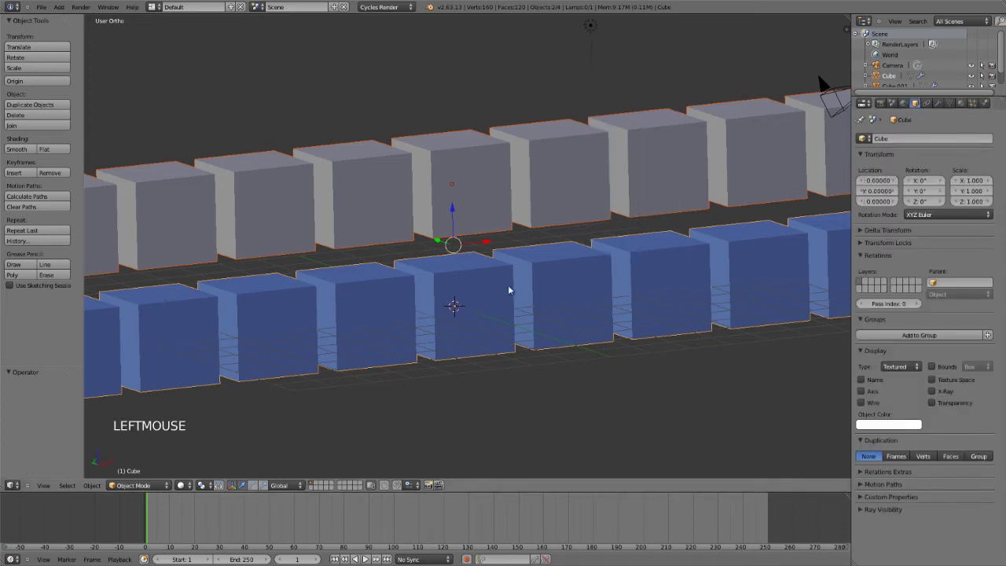
{"action": "right_click", "coordinate": [694, 303]}
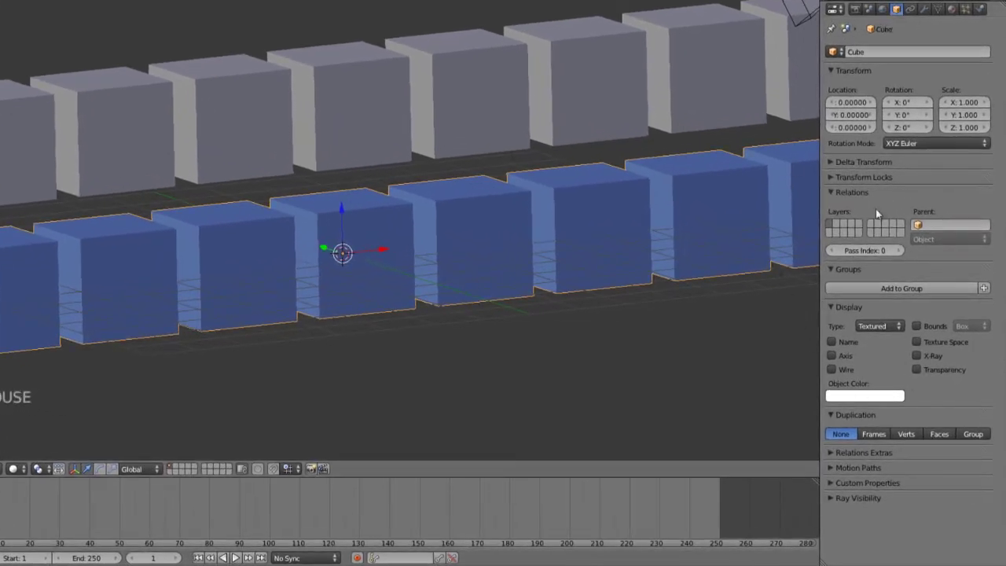
{"action": "left_click", "coordinate": [864, 209]}
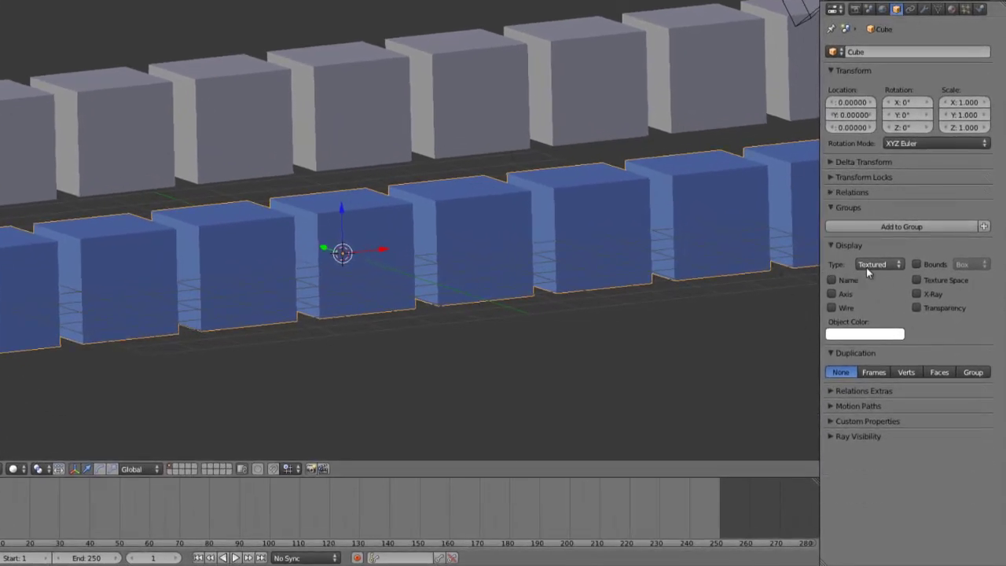
Try the Solid and Wire maximum draw types on the blue row and return it to Textured.
{"action": "left_click", "coordinate": [871, 264]}
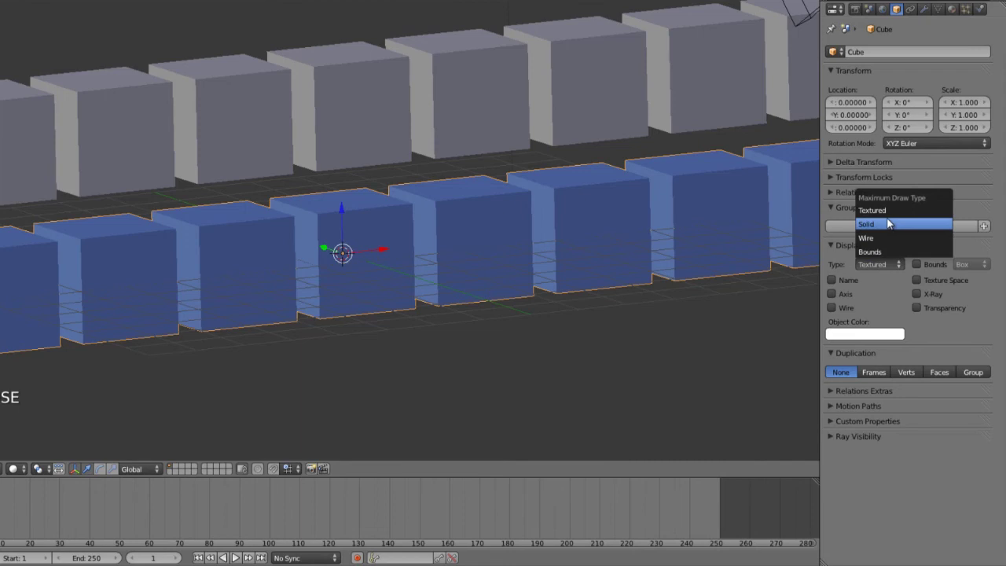
{"action": "left_click", "coordinate": [889, 224]}
{"action": "left_click", "coordinate": [882, 266]}
{"action": "left_click", "coordinate": [878, 234]}
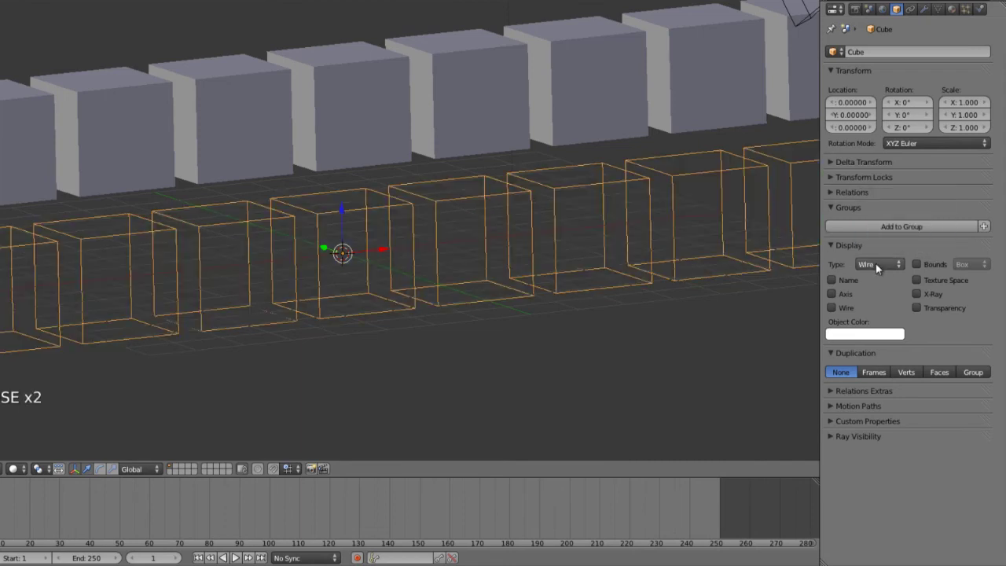
{"action": "left_click", "coordinate": [875, 263]}
{"action": "left_click", "coordinate": [875, 221]}
{"action": "left_click", "coordinate": [875, 266]}
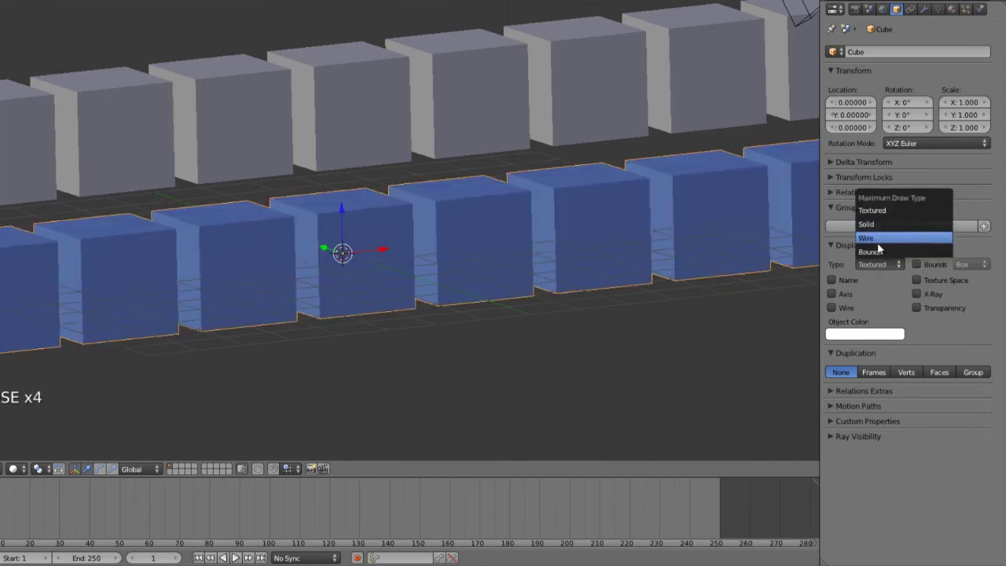
{"action": "left_click", "coordinate": [878, 253]}
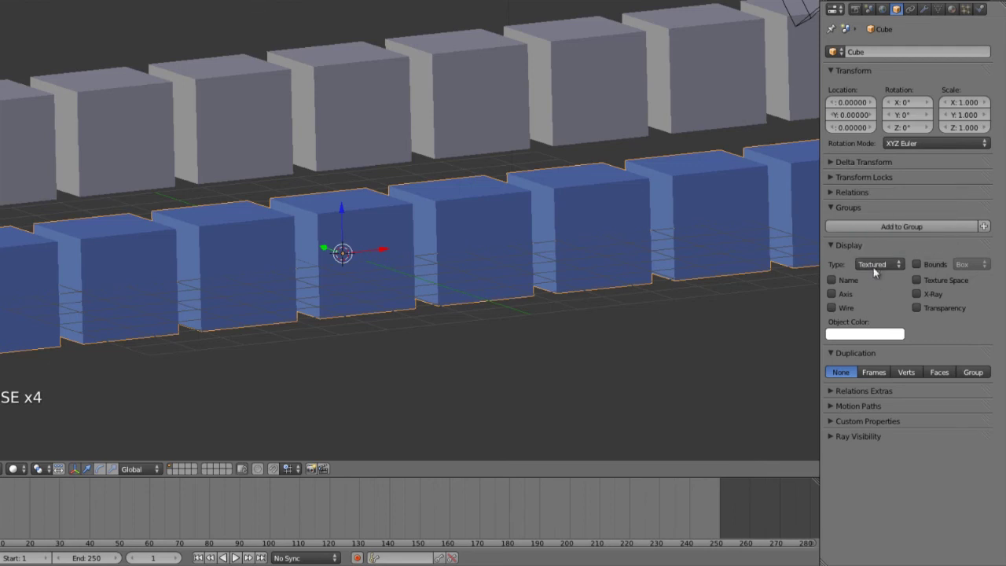
Enable the Wire display option for the blue row and deselect all objects.
{"action": "left_click", "coordinate": [831, 307]}
{"action": "key", "text": "a"}
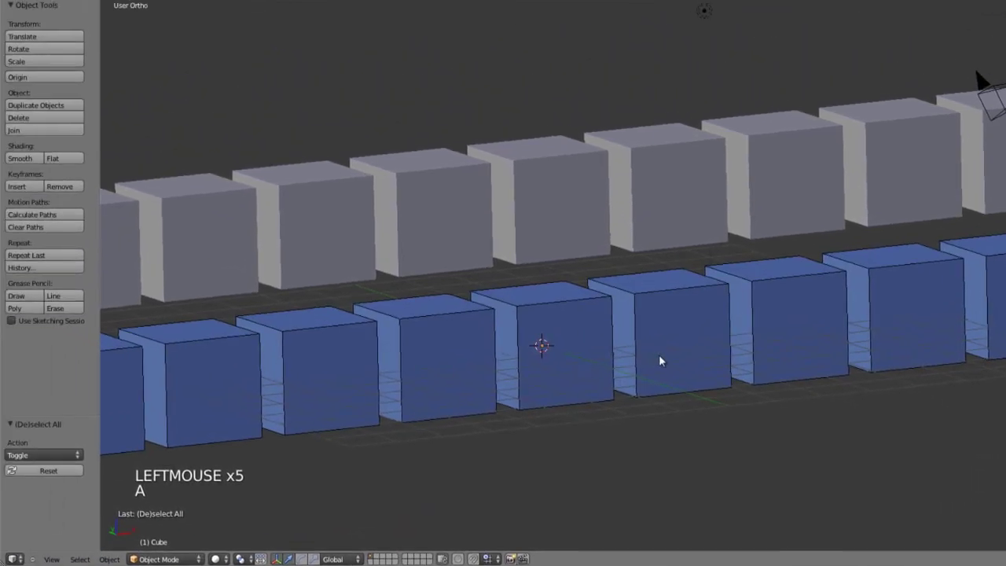
{"action": "scroll", "coordinate": [866, 294], "scroll_direction": "down", "scroll_amount": 4}
{"action": "scroll", "coordinate": [836, 298], "scroll_direction": "up", "scroll_amount": 3}
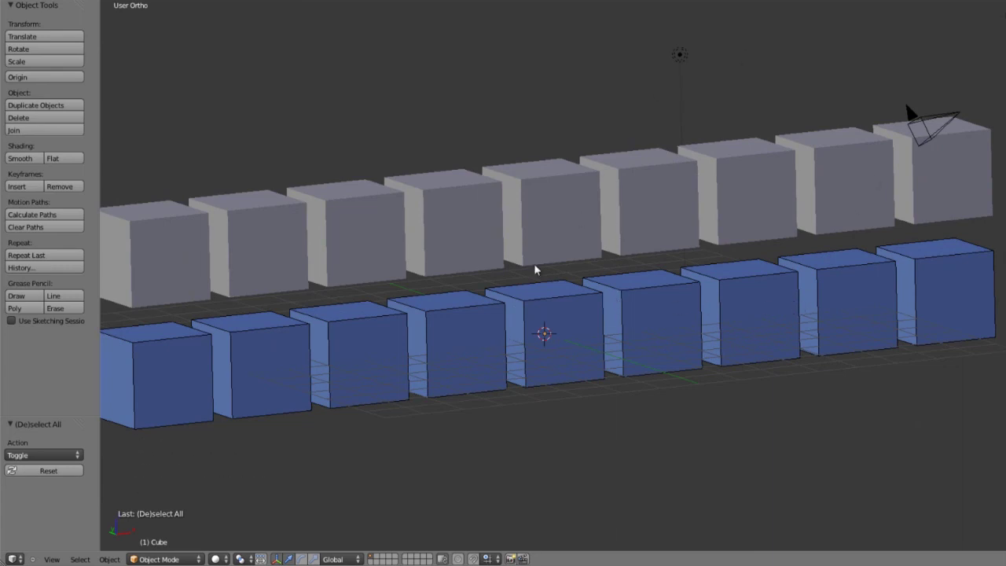
Copy the wire display setting from the blue row to the grey row, with the blue row selected last as the active object.
{"action": "right_click", "coordinate": [581, 310]}
{"action": "right_click", "coordinate": [573, 256], "text": "shift"}
{"action": "right_click", "coordinate": [573, 288], "text": "shift"}
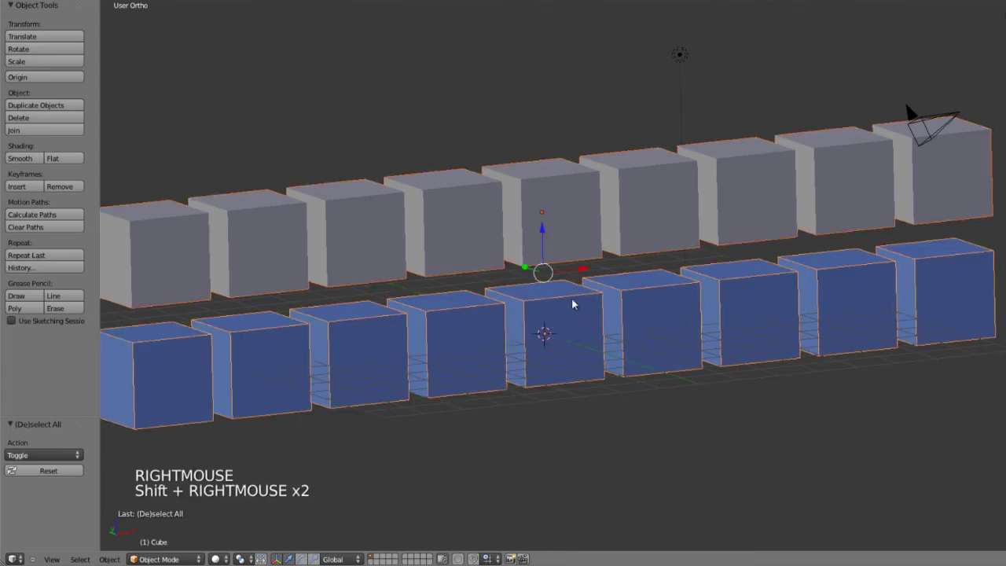
{"action": "key", "text": "ctrl+c"}
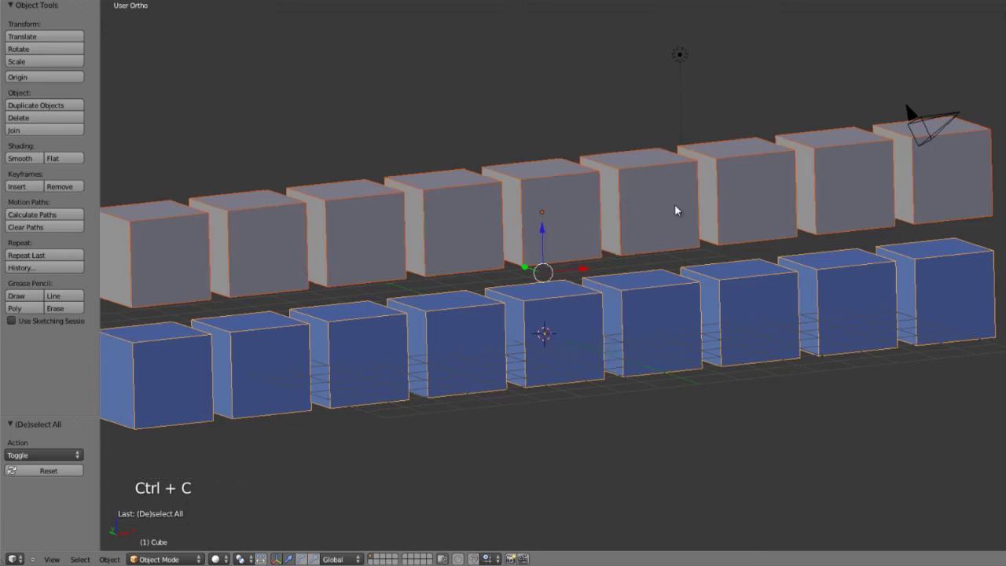
Check the wire overlay on the grey row, then deselect everything and inspect both rows from another angle.
{"action": "key", "text": "a"}
{"action": "right_click", "coordinate": [454, 235]}
{"action": "scroll", "coordinate": [503, 246], "scroll_direction": "down", "scroll_amount": 3}
{"action": "key", "text": "a"}
{"action": "middle_click_drag", "start_coordinate": [549, 267], "coordinate": [710, 247]}
{"action": "scroll", "coordinate": [715, 283], "scroll_direction": "up", "scroll_amount": 4}
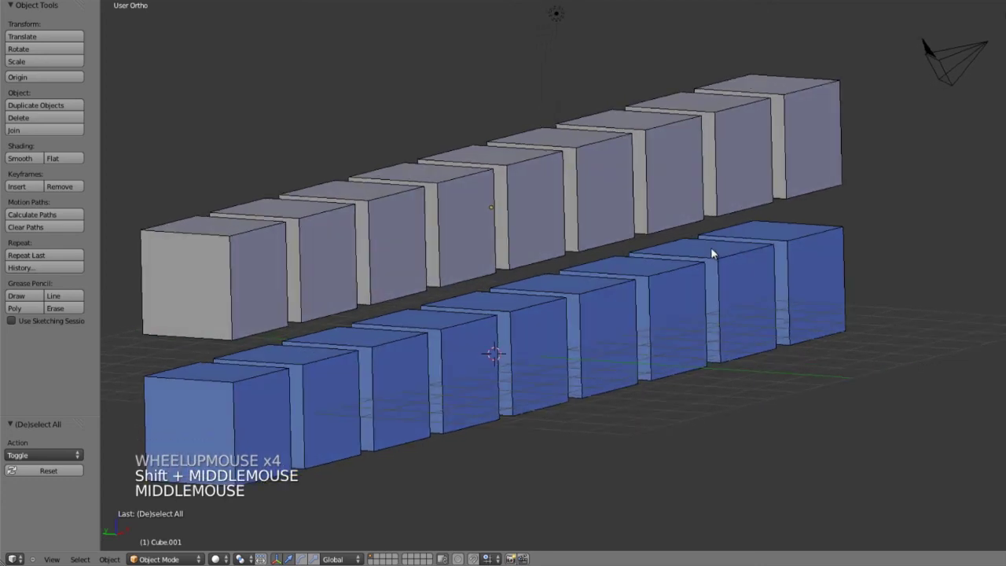